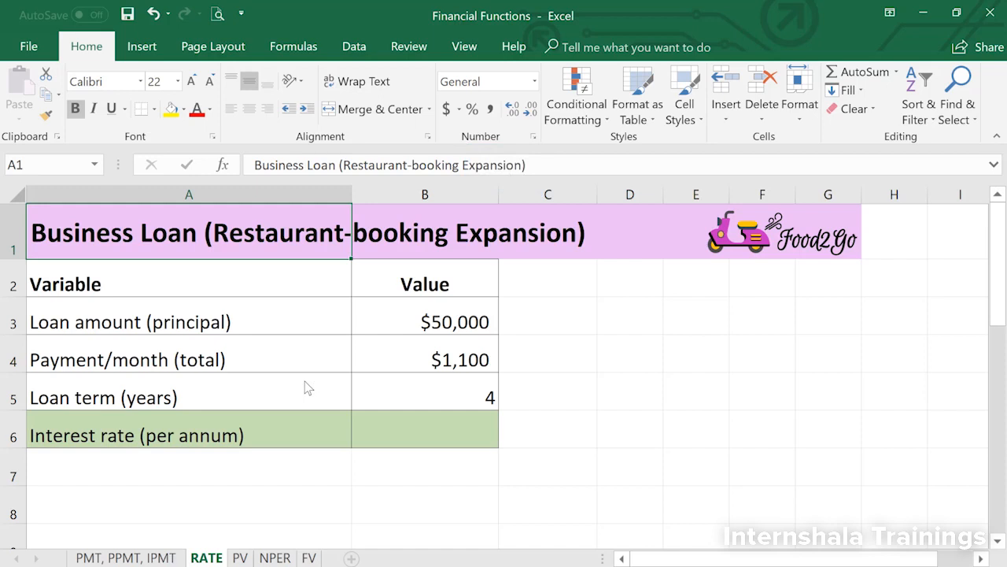
- Calculate the loan's interest rate in cell B6 with the formula =RATE(B5*12,B4,B3)
left_click(401, 430)
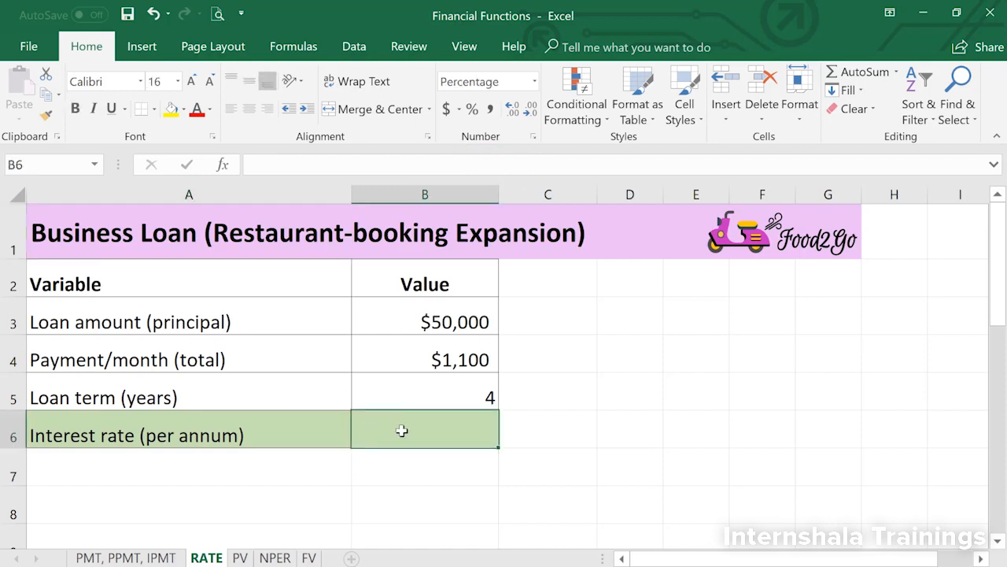
type("=RATE(")
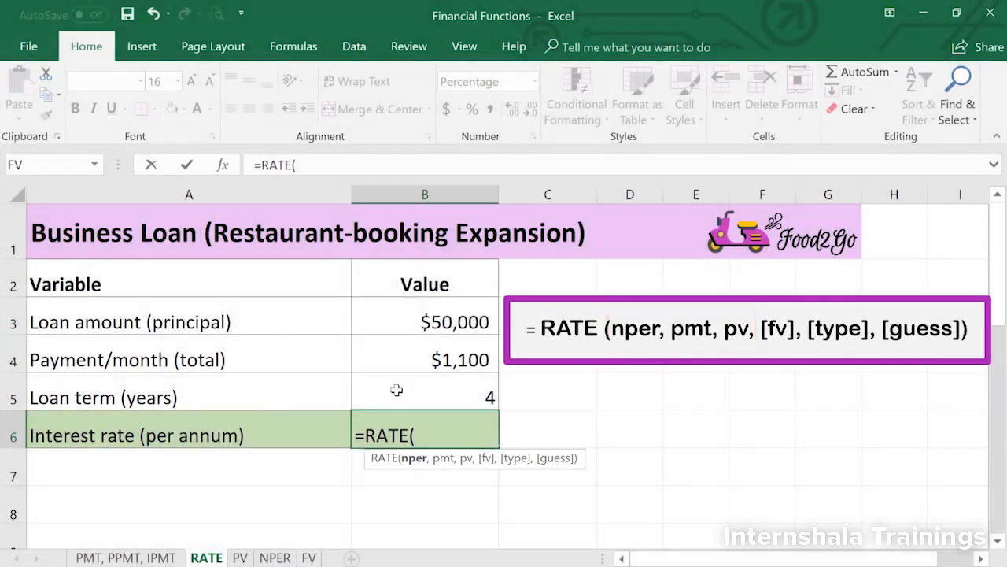
left_click(385, 390)
type("*12")
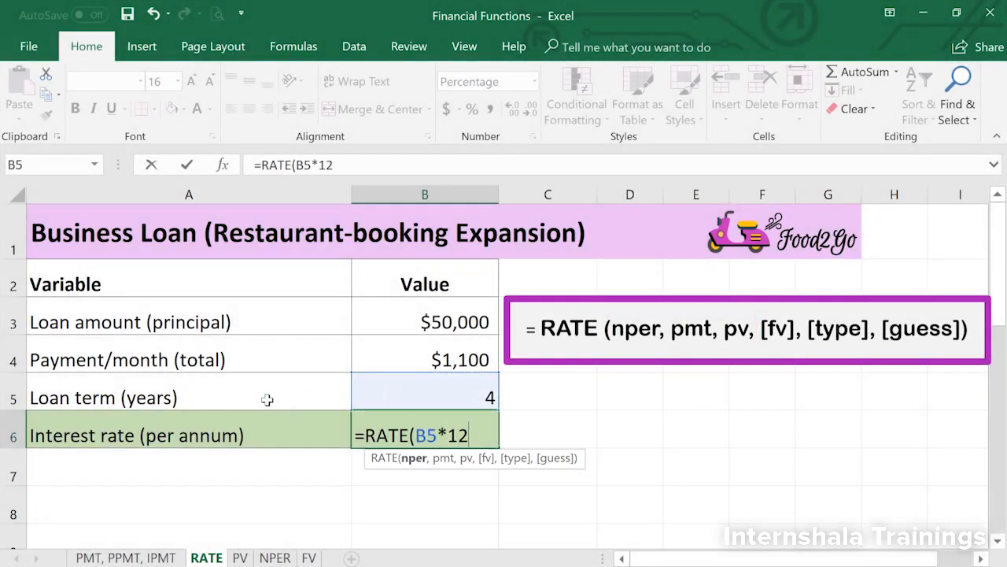
type(",")
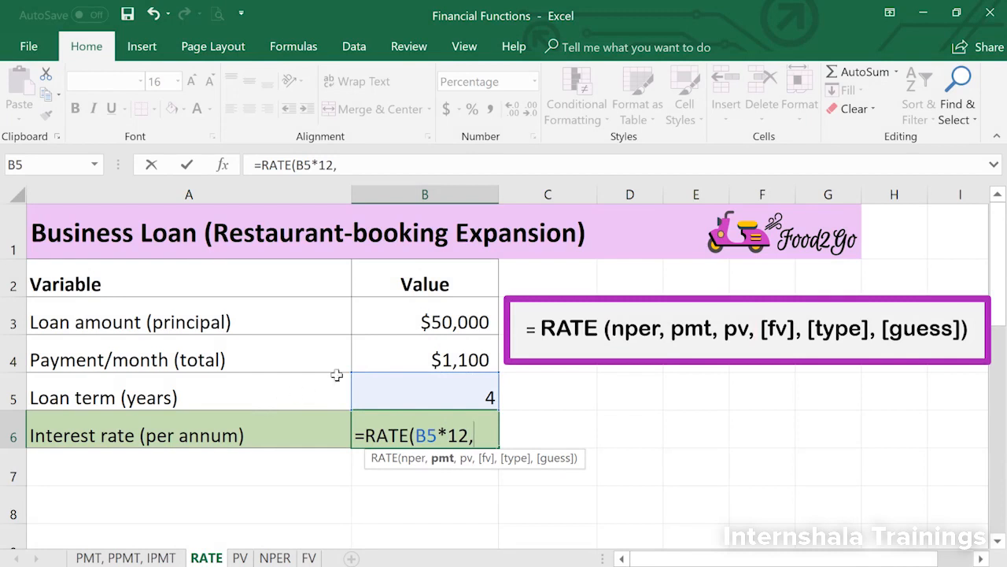
left_click(411, 356)
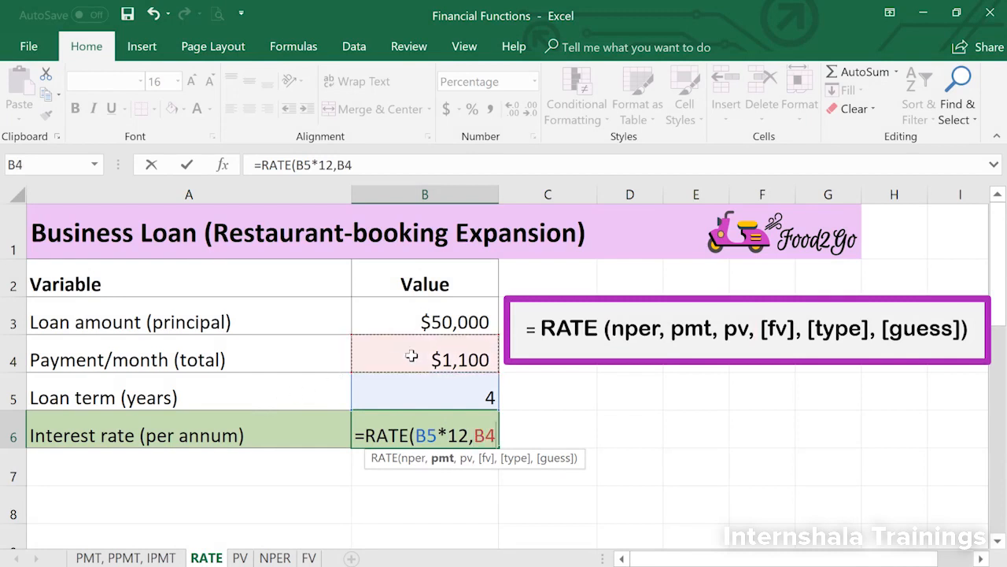
type(",")
left_click(373, 316)
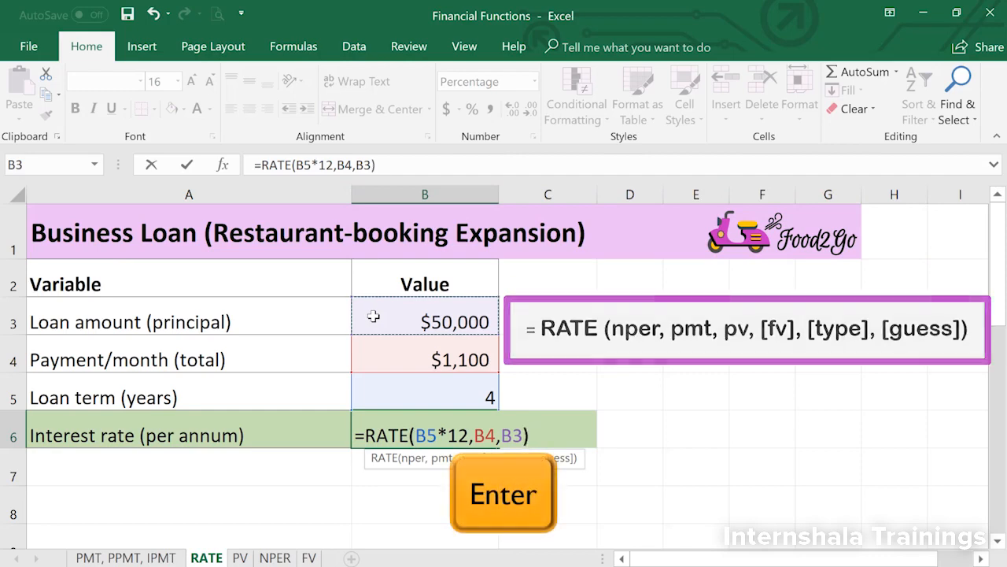
type(")")
key("Return")
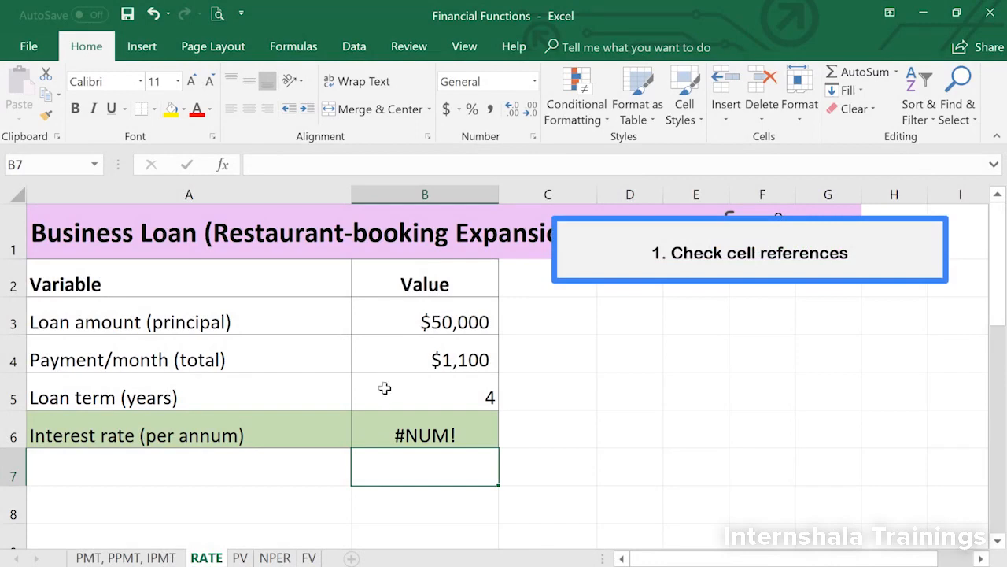
- Check the cell references in the RATE formula and the values and number formats of cells B5, B4 and B3
double_click(398, 433)
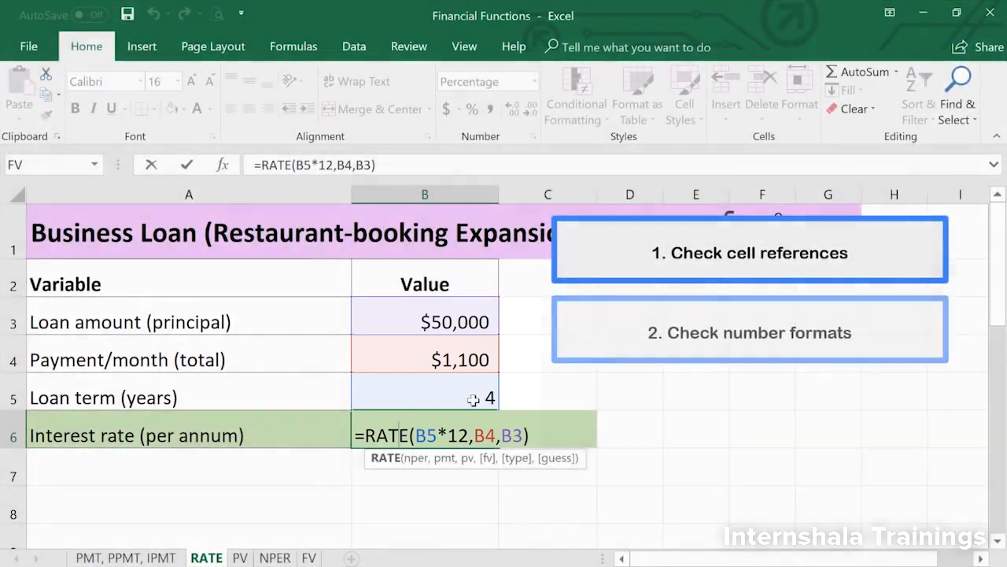
left_click(473, 398)
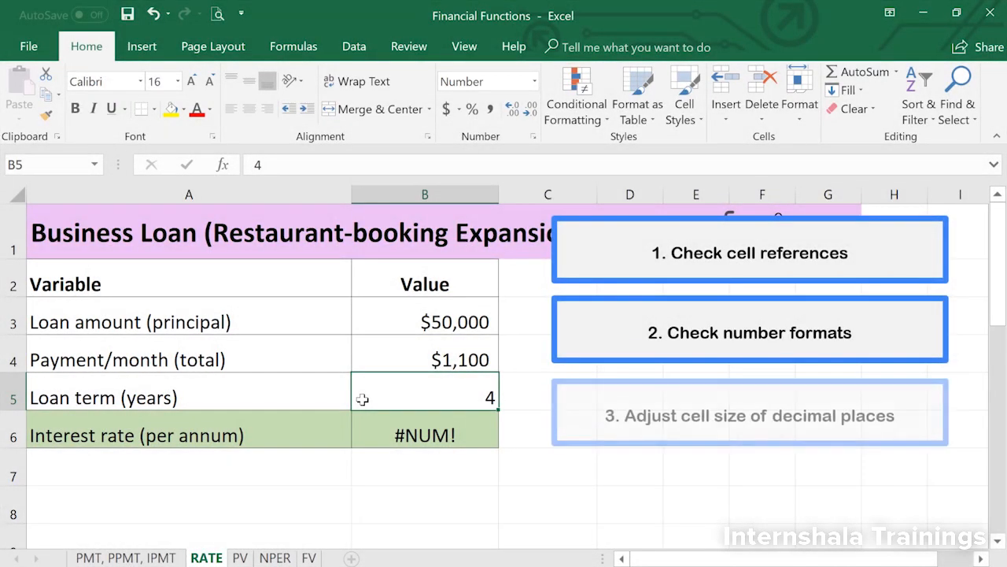
left_click(417, 358)
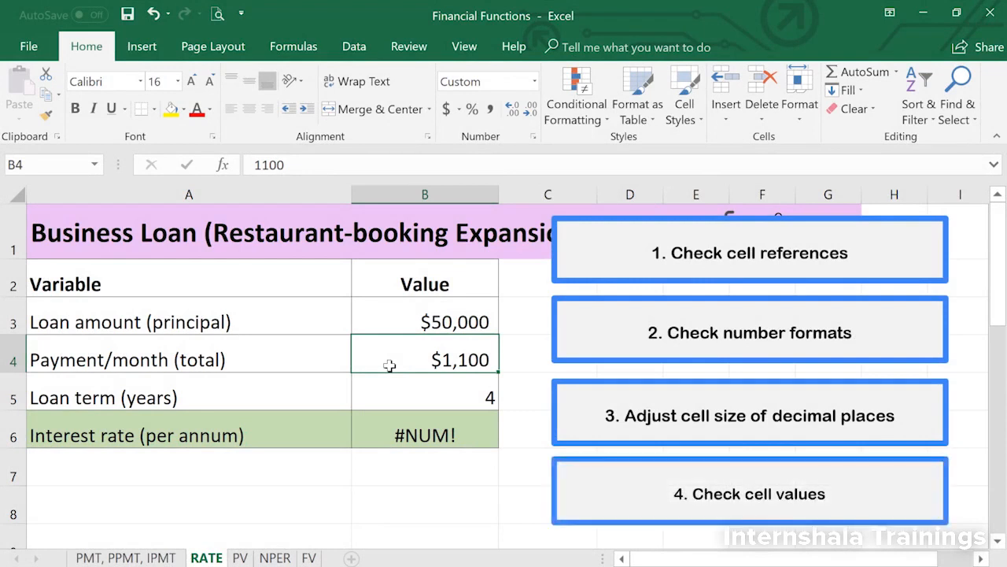
double_click(383, 326)
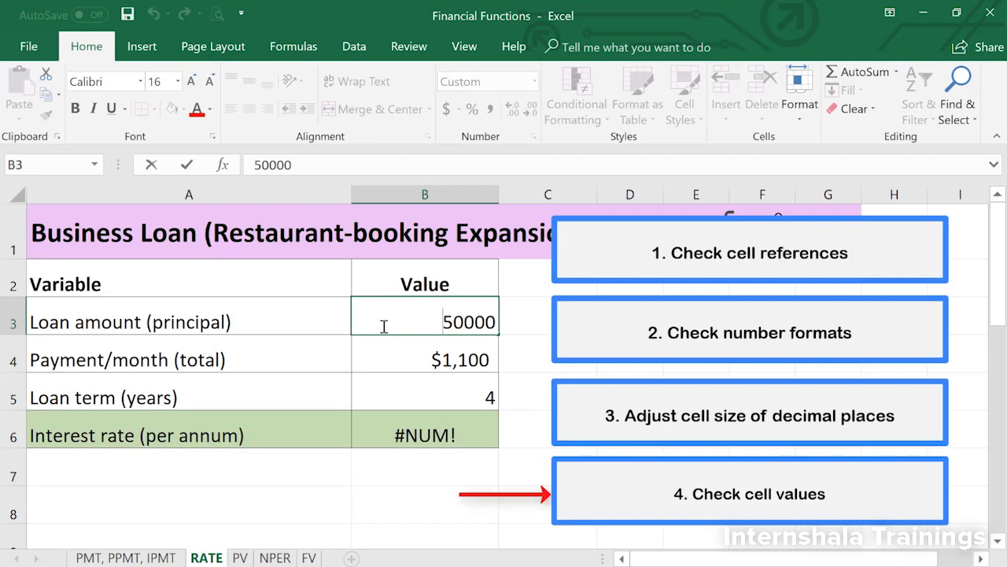
key("Escape")
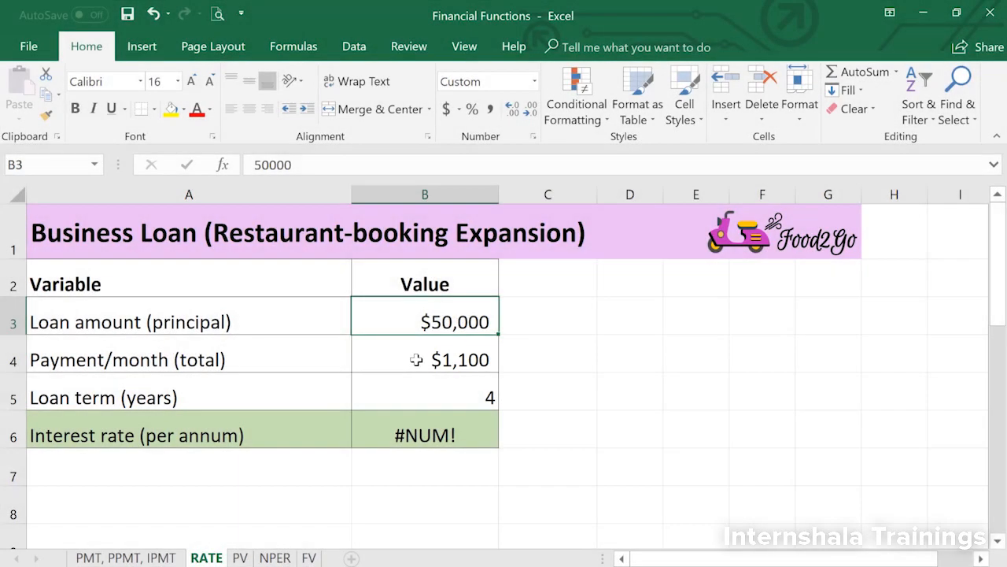
- Make the monthly payment in cell B4 a cash outflow by setting it to -1100
double_click(417, 360)
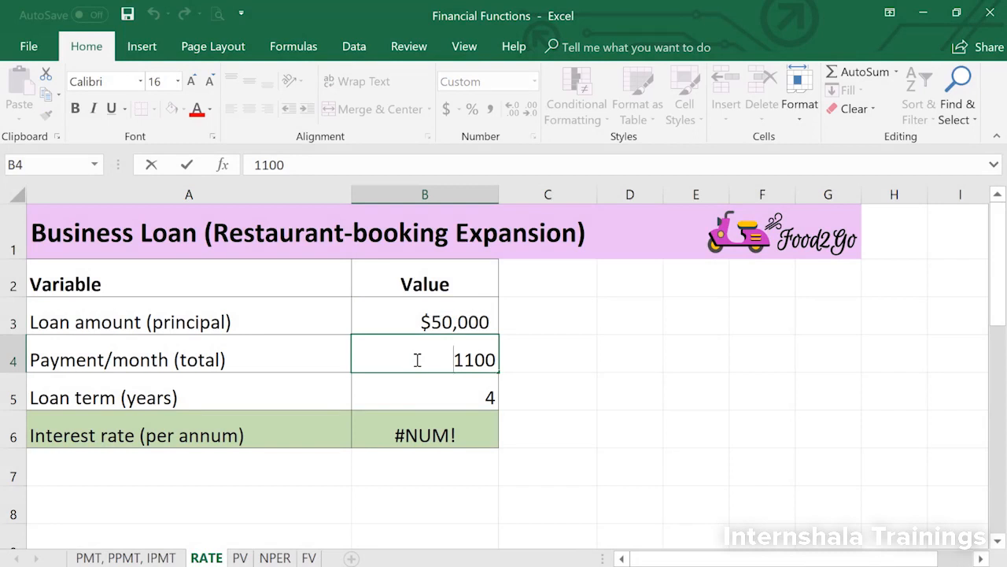
type("-")
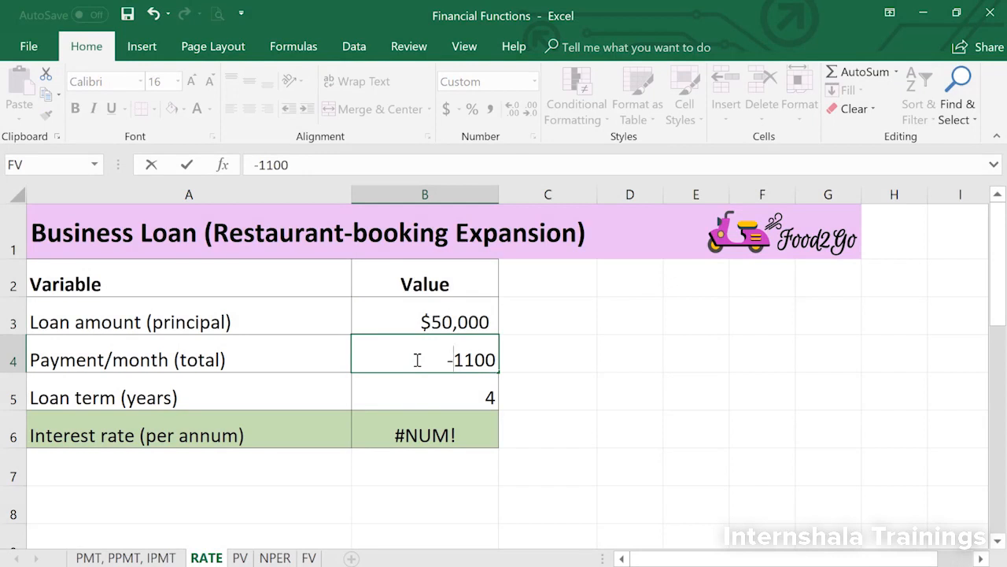
key("Return")
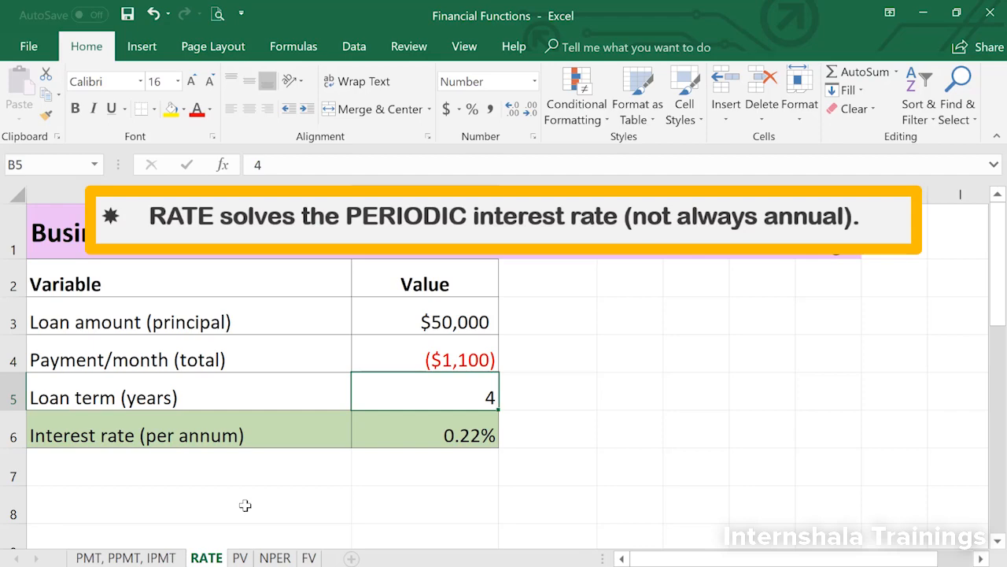
- Annualise the interest rate in cell B6 by changing its formula to =RATE(B5*12,B4,B3)*12
left_click(394, 435)
double_click(394, 435)
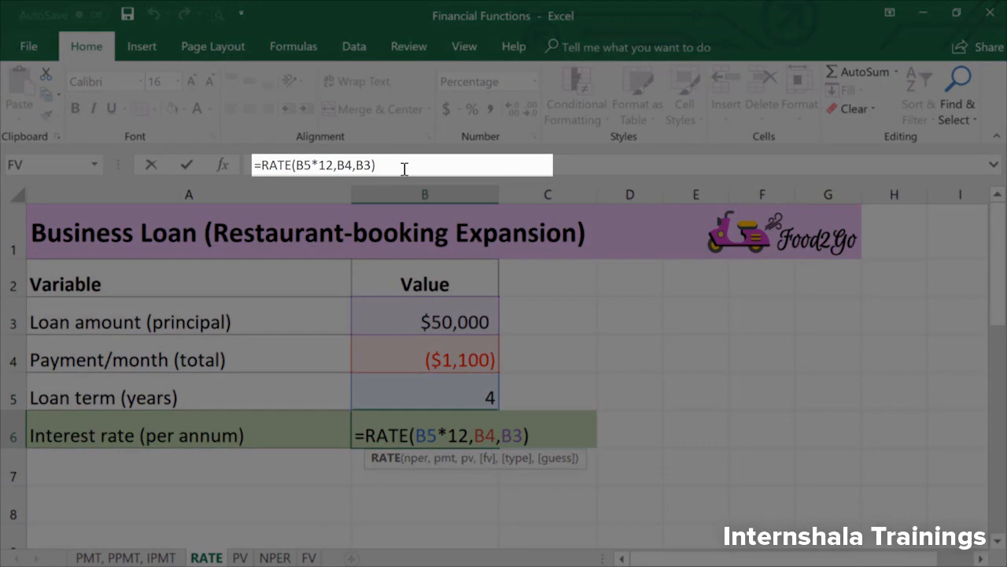
left_click(404, 167)
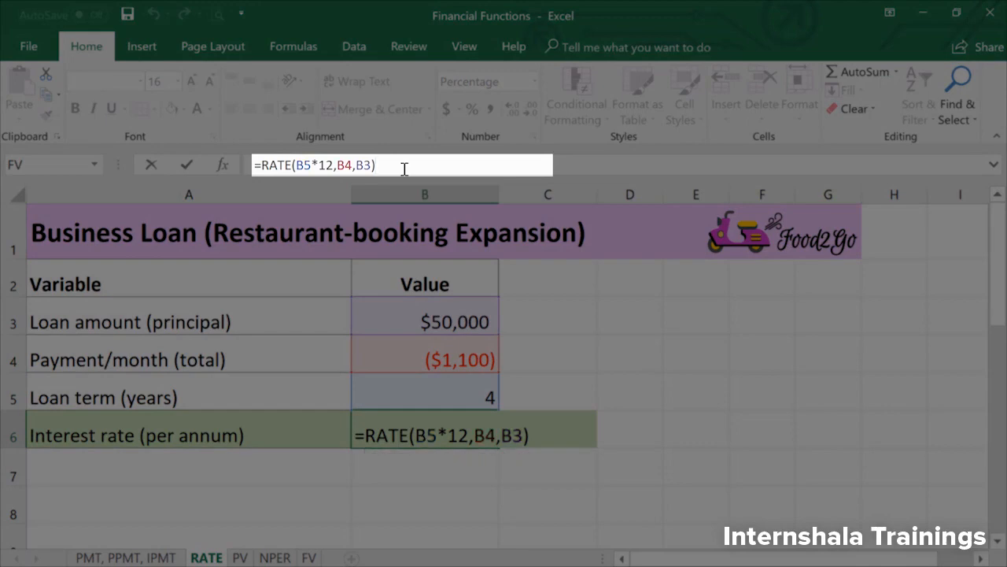
type("*12")
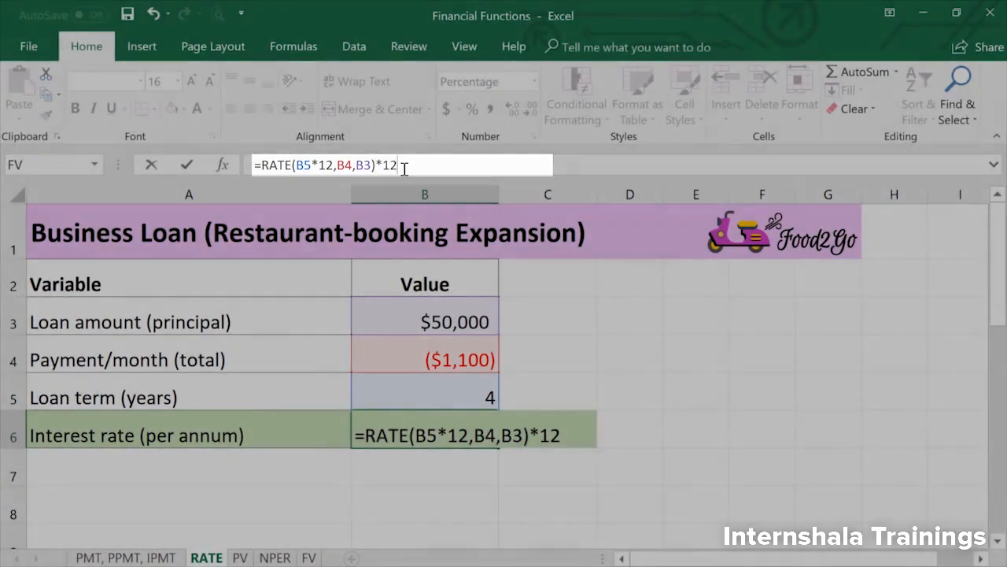
key("Return")
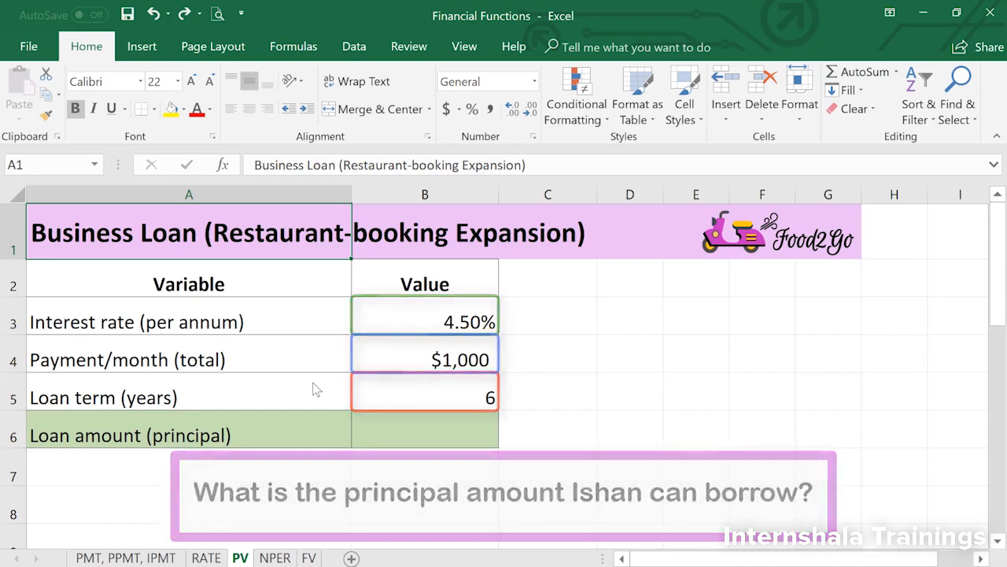
- Calculate the loan amount in cell B6 of the PV sheet with the formula =PV(B3/12,B5*12,B4)
left_click(392, 432)
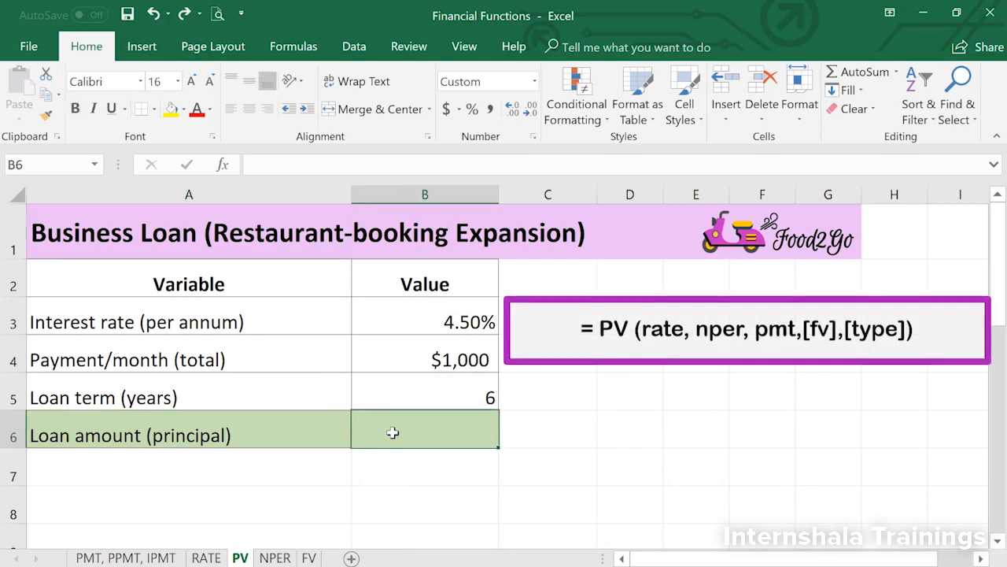
type("=PV")
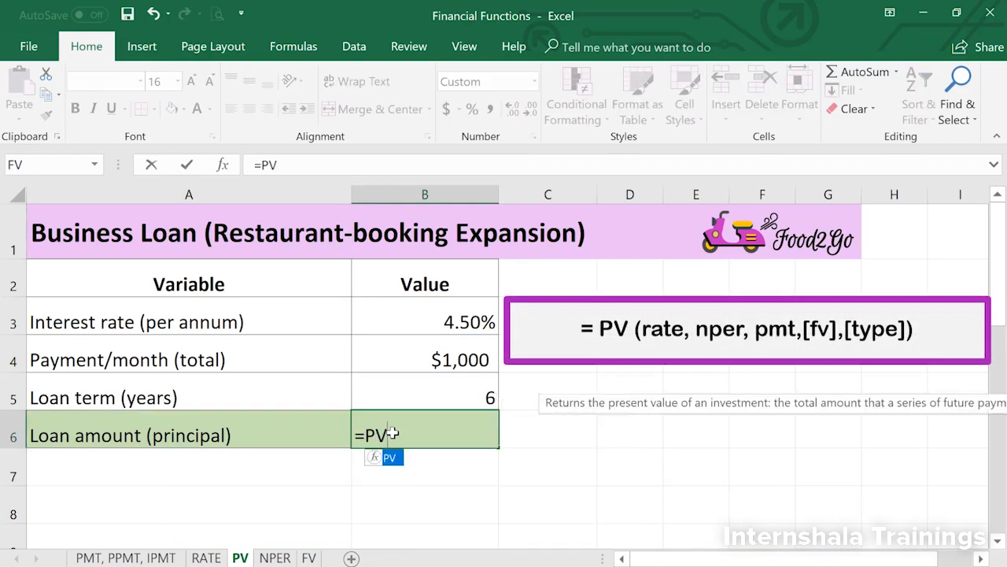
type("(")
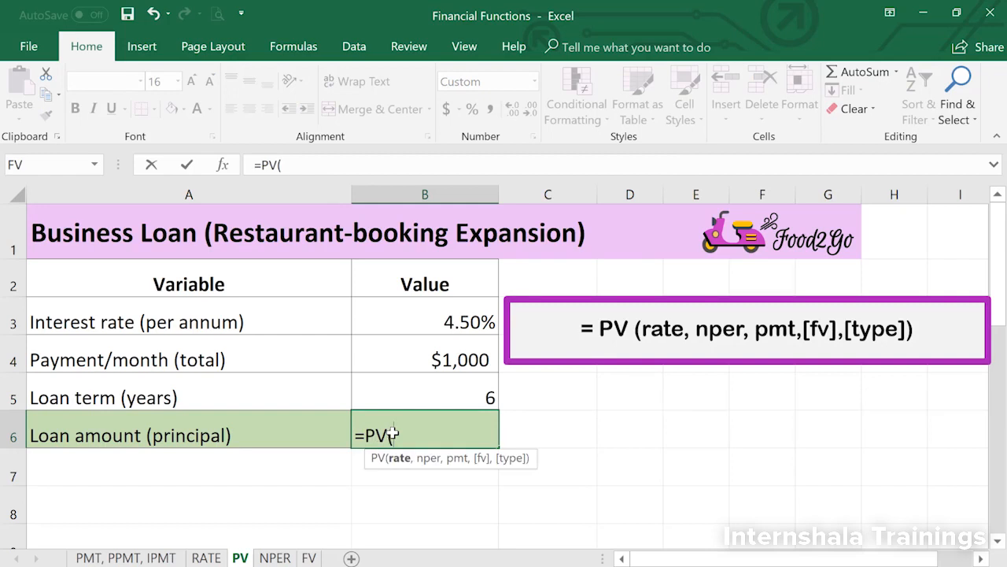
left_click(433, 323)
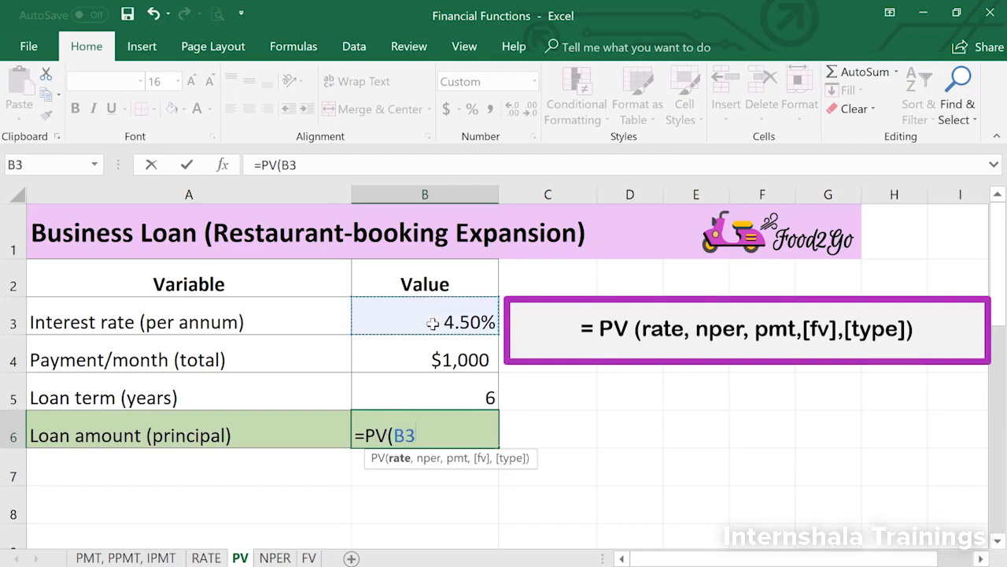
type("/12,")
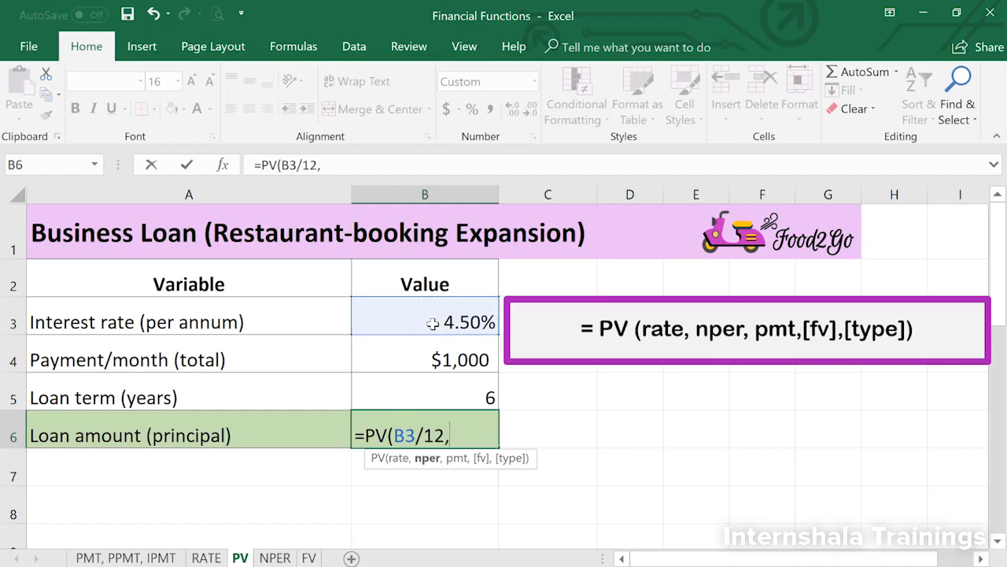
left_click(455, 394)
type("*12,")
left_click(412, 353)
type(")")
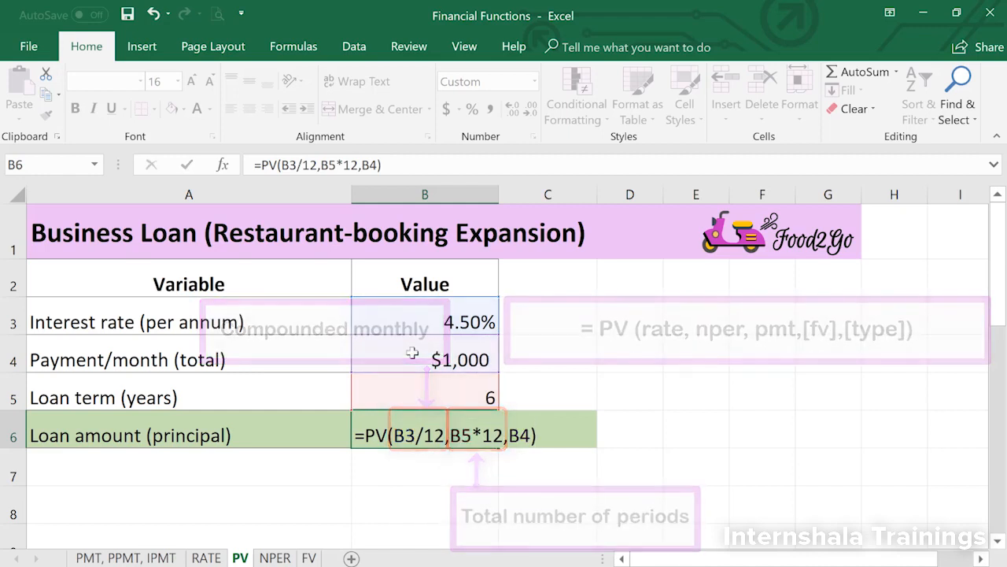
key("Return")
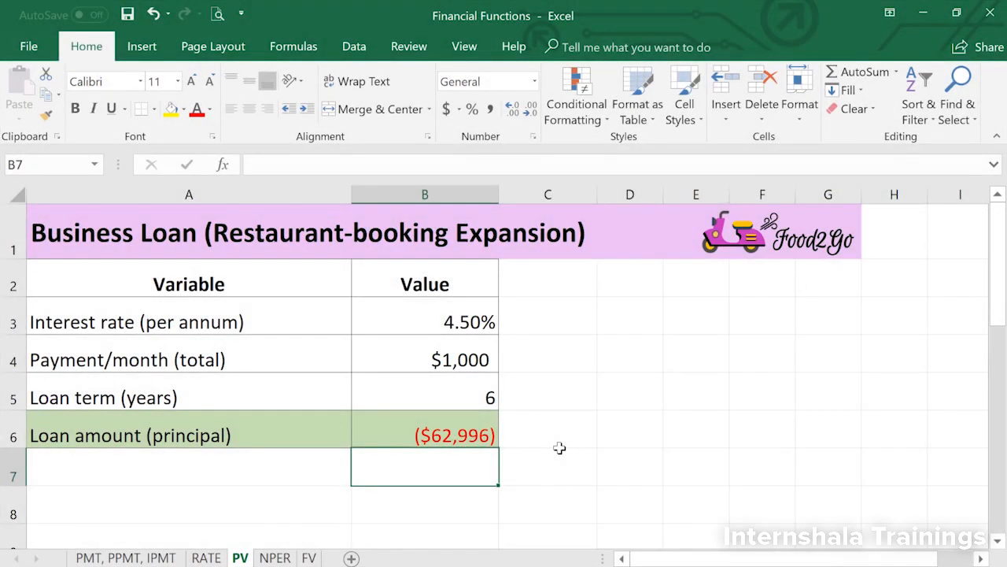
- Set the monthly payment in cell B4 of the PV sheet to -1000
double_click(456, 363)
type("-")
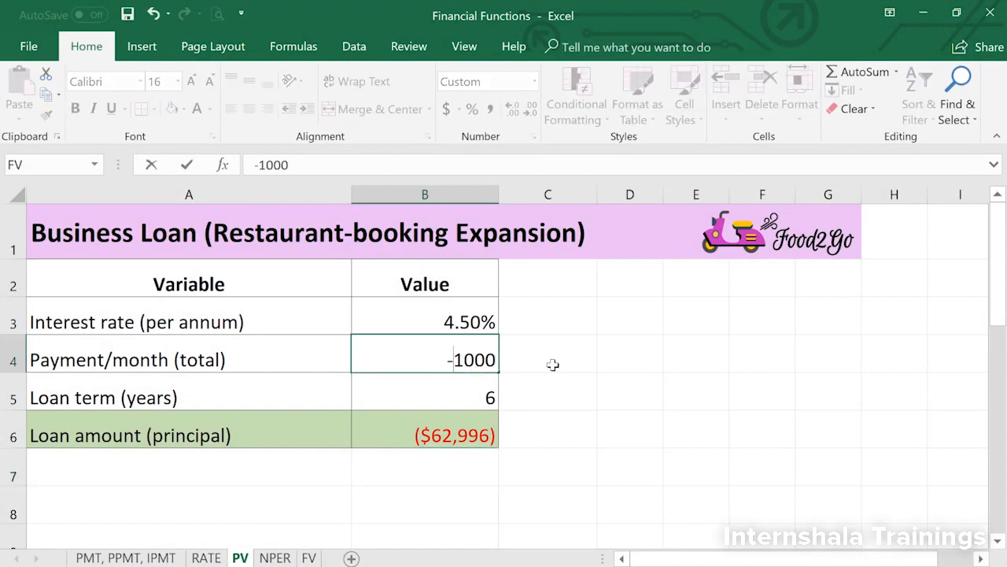
key("Return")
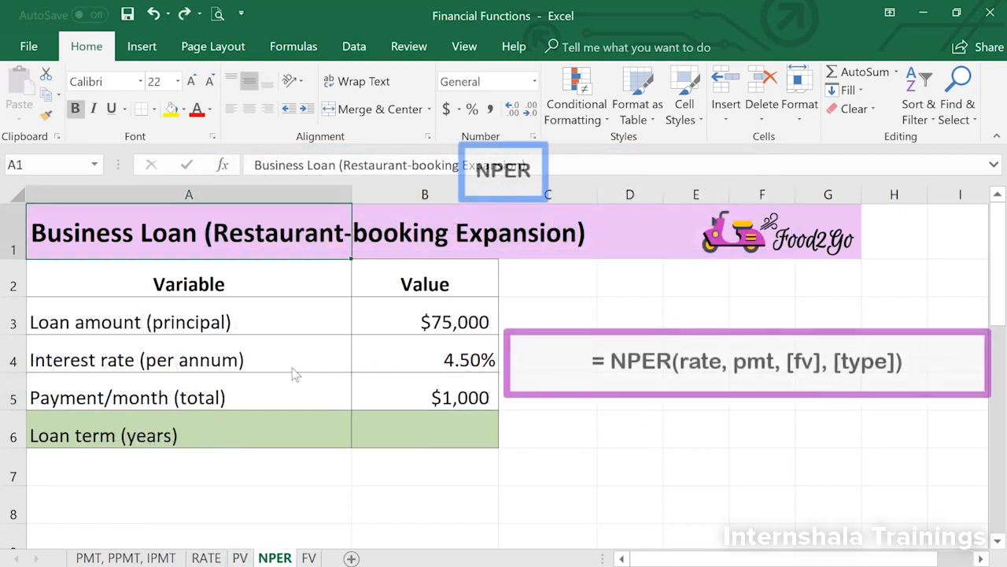
- Set the monthly payment in cell B5 of the NPER sheet to -1000
left_click(415, 433)
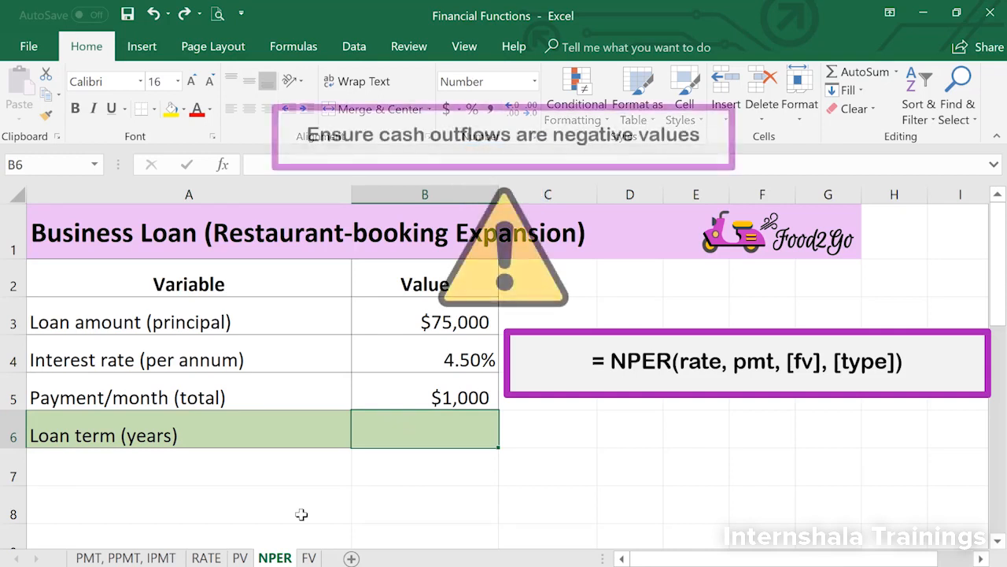
double_click(441, 398)
type("-")
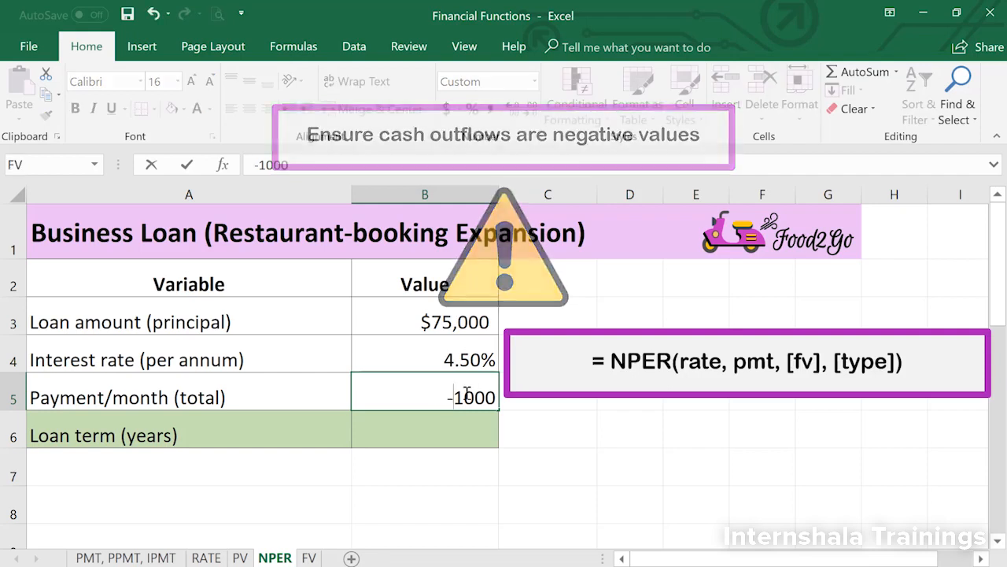
key("Return")
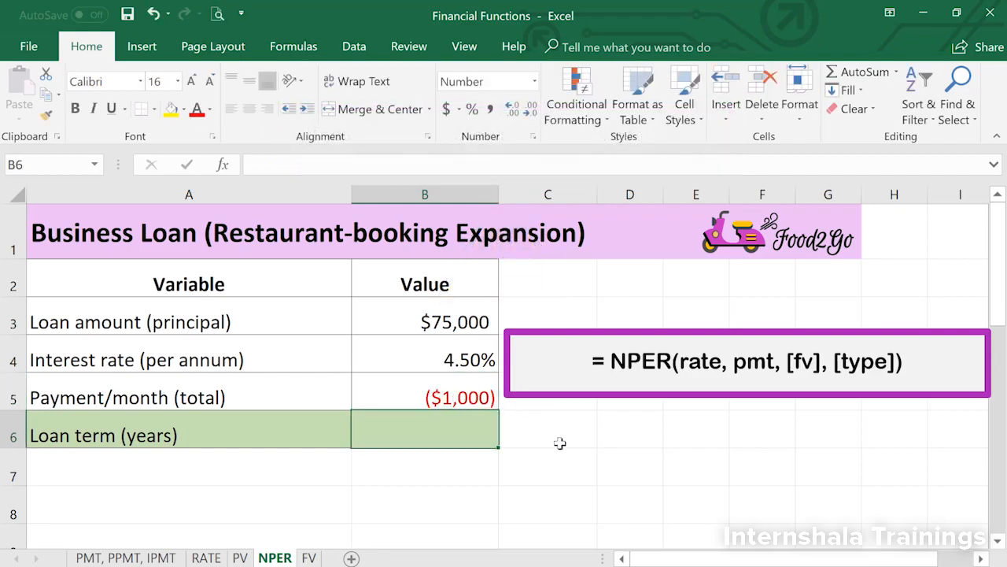
- Calculate the number of loan periods in cell B6 with the formula =NPER(B4/12,B5,B3)
type("=N")
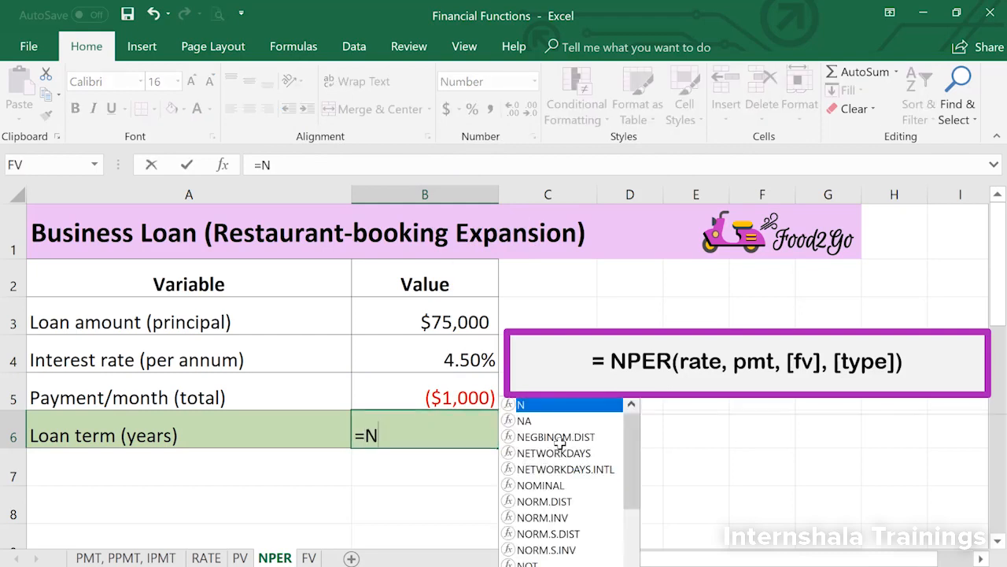
type("PER(")
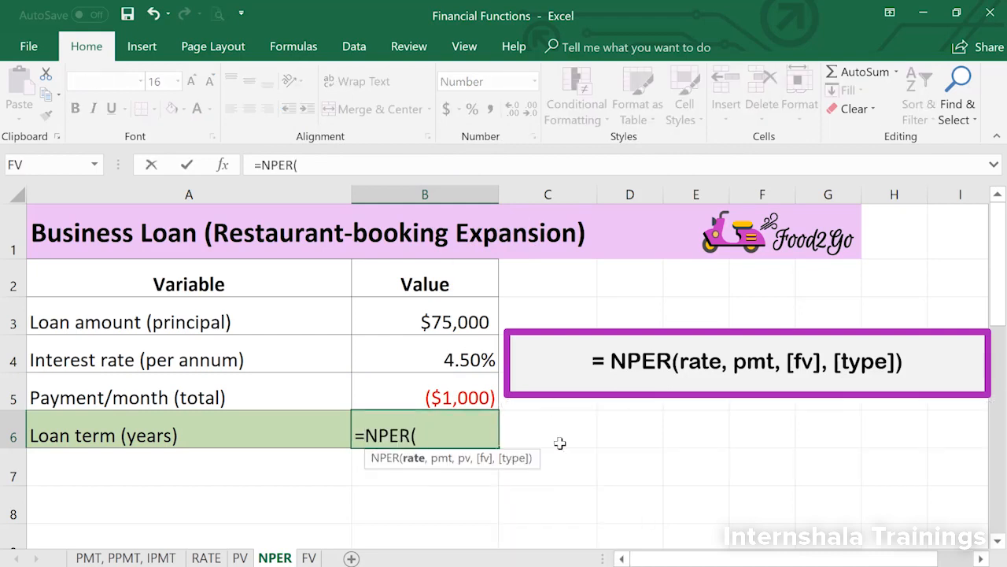
type("B4/12")
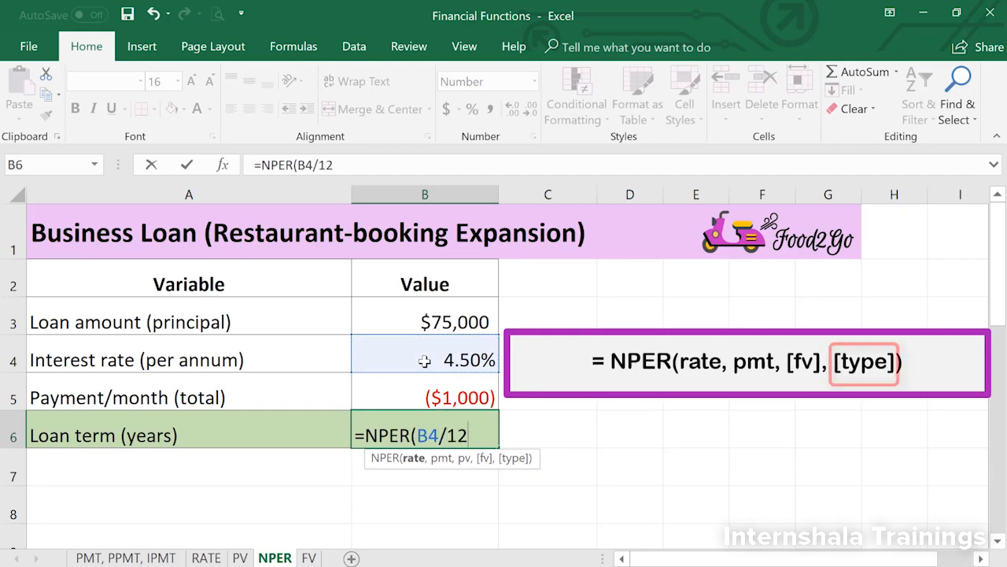
type(",")
left_click(411, 400)
type(",")
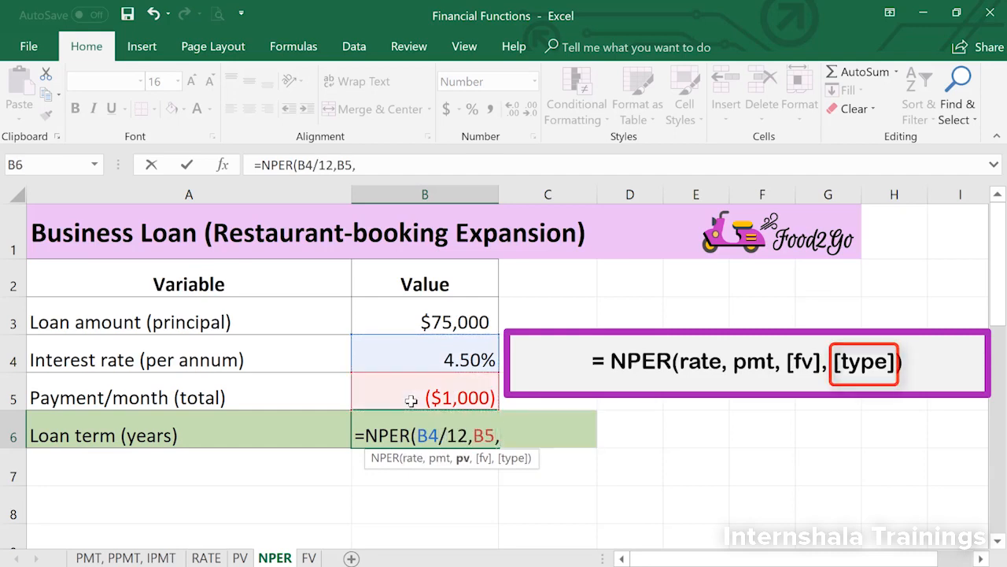
left_click(449, 319)
type(")")
key("Return")
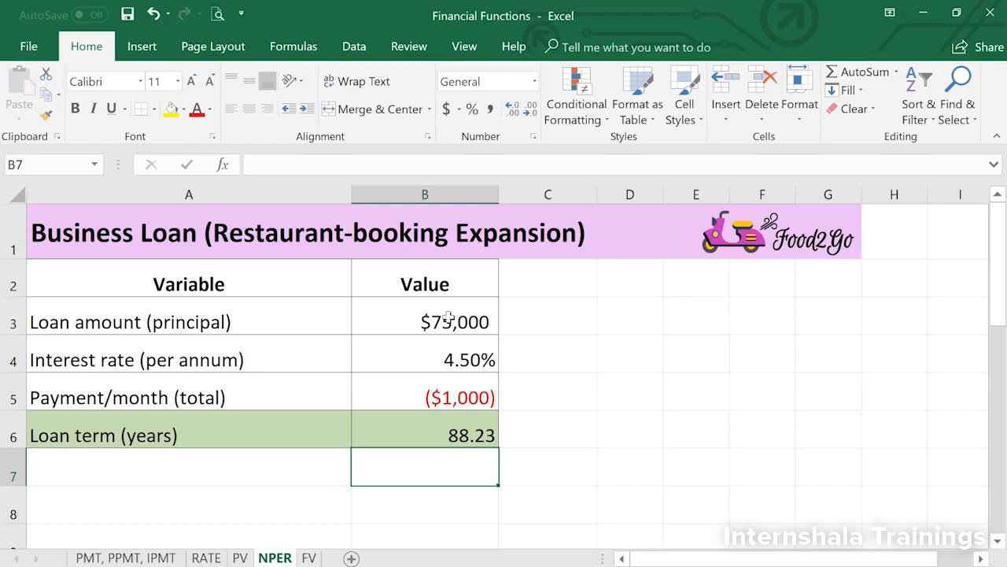
- Convert the loan term in cell B6 to years by changing its formula to =NPER(B4/12,B5,B3)/12
left_click(397, 422)
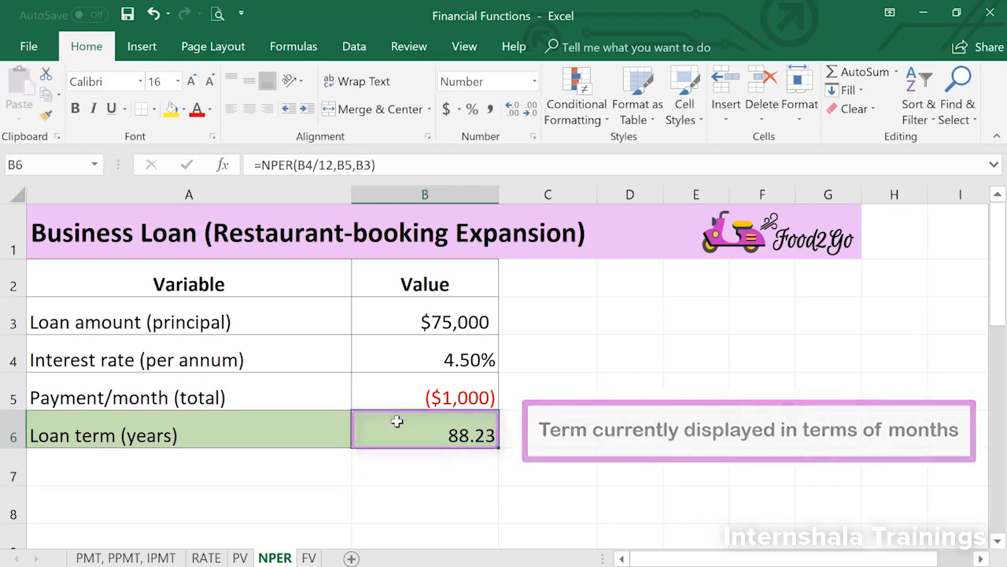
left_click(417, 164)
type("/12")
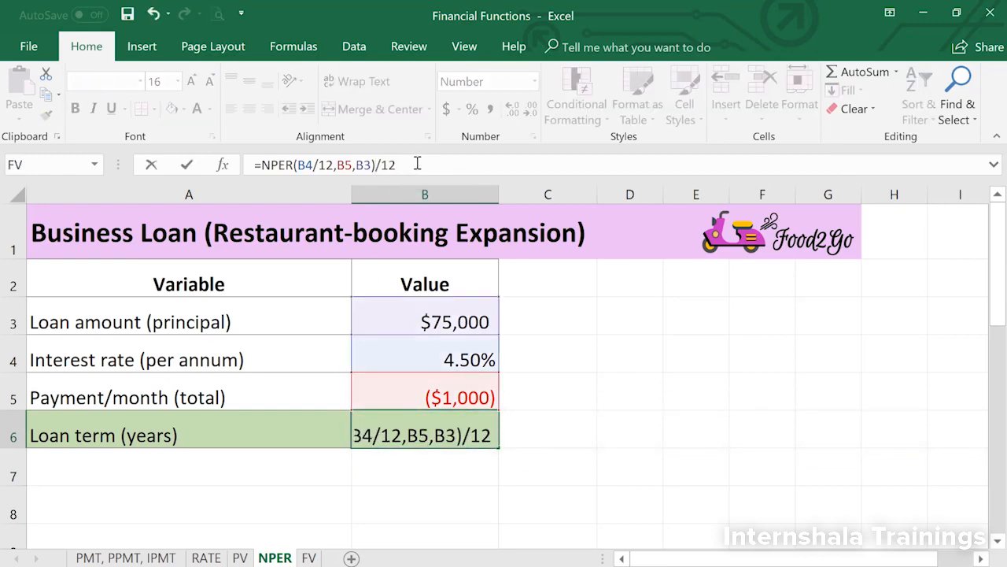
key("Return")
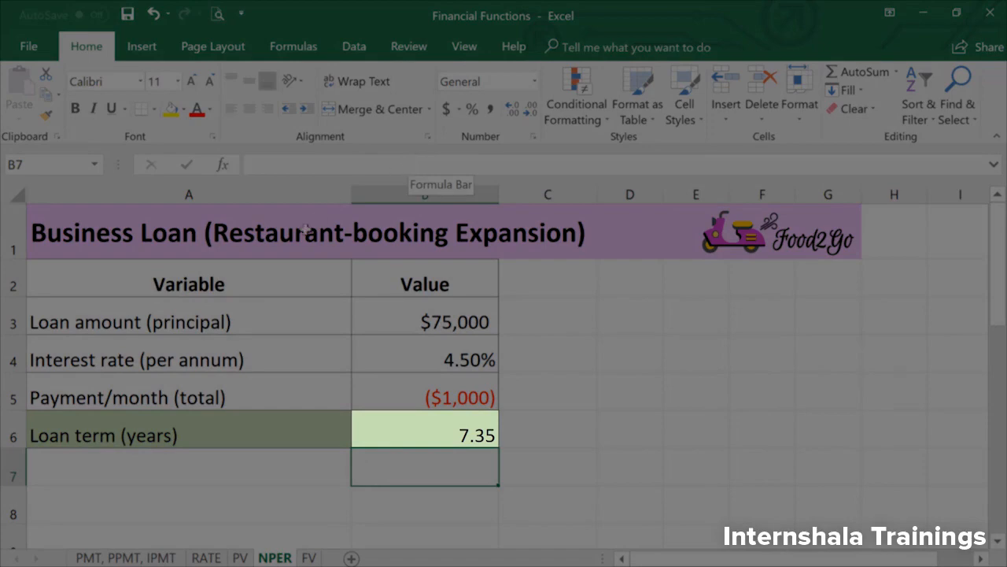